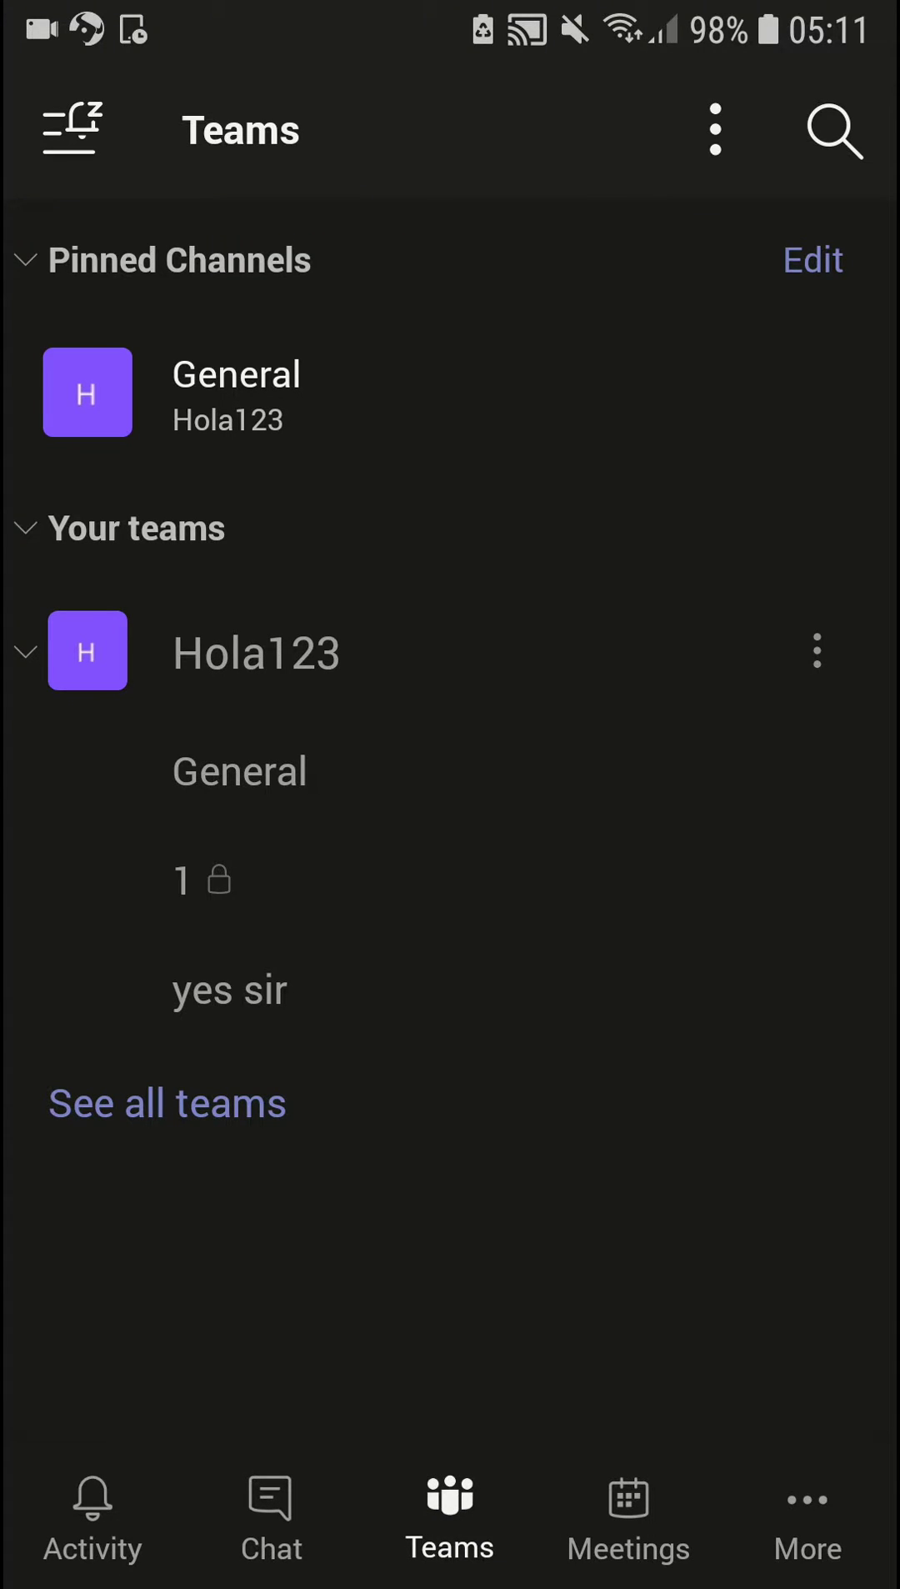
{"action": "left_click", "coordinate": [181, 1135]}
{"action": "left_click", "coordinate": [102, 439]}
{"action": "left_click", "coordinate": [71, 129]}
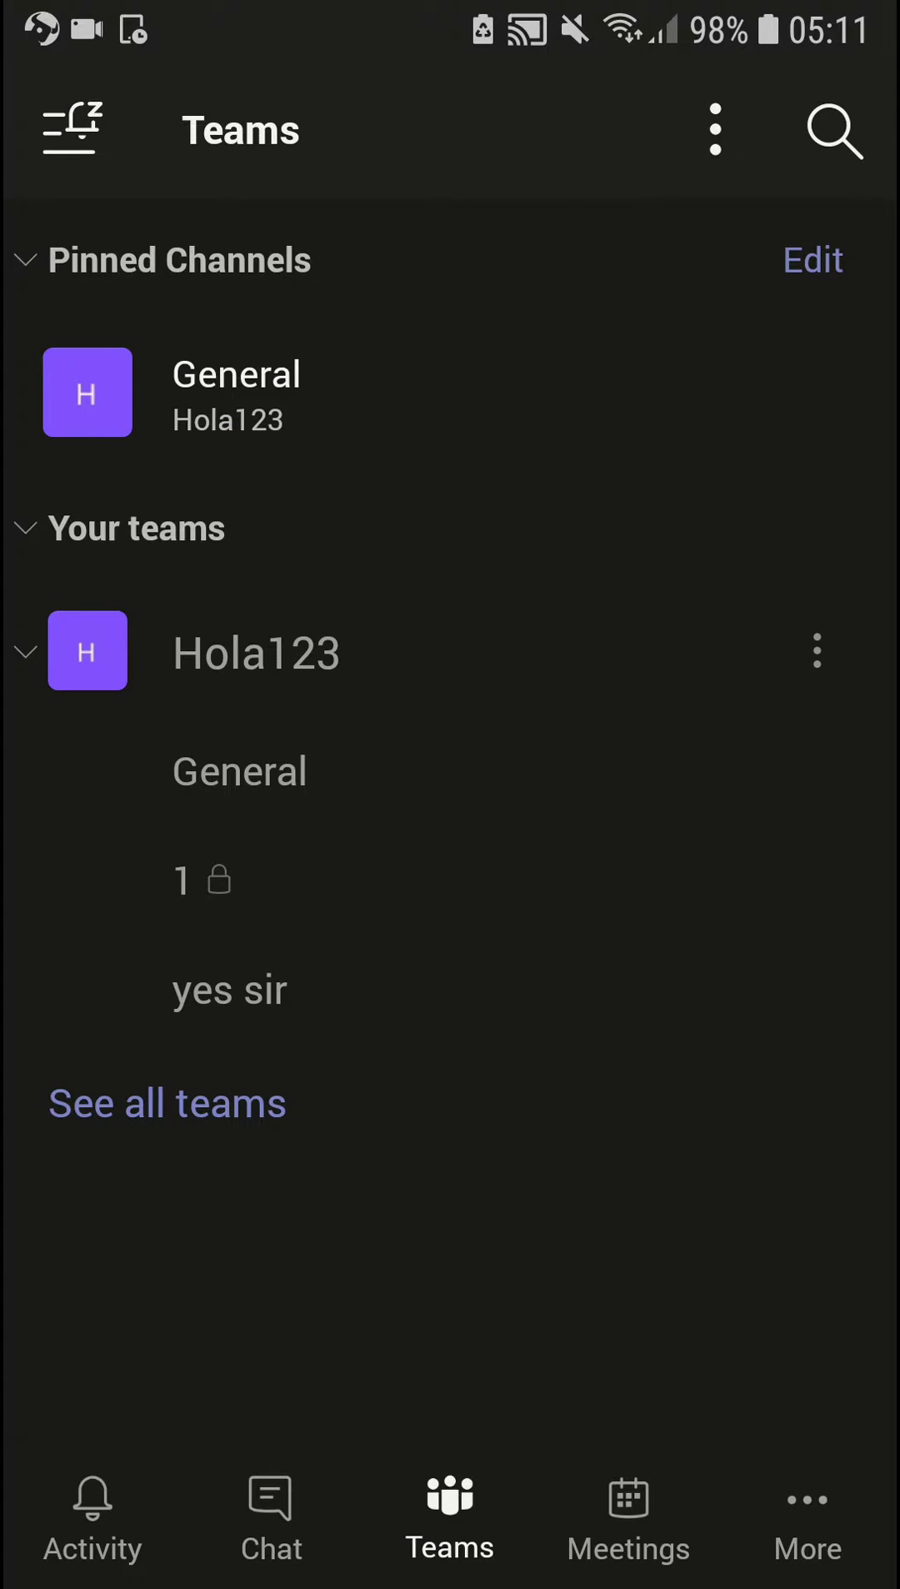
Collapse the Hola123 team's channels and bring up its options sheet
{"action": "left_click", "coordinate": [585, 685]}
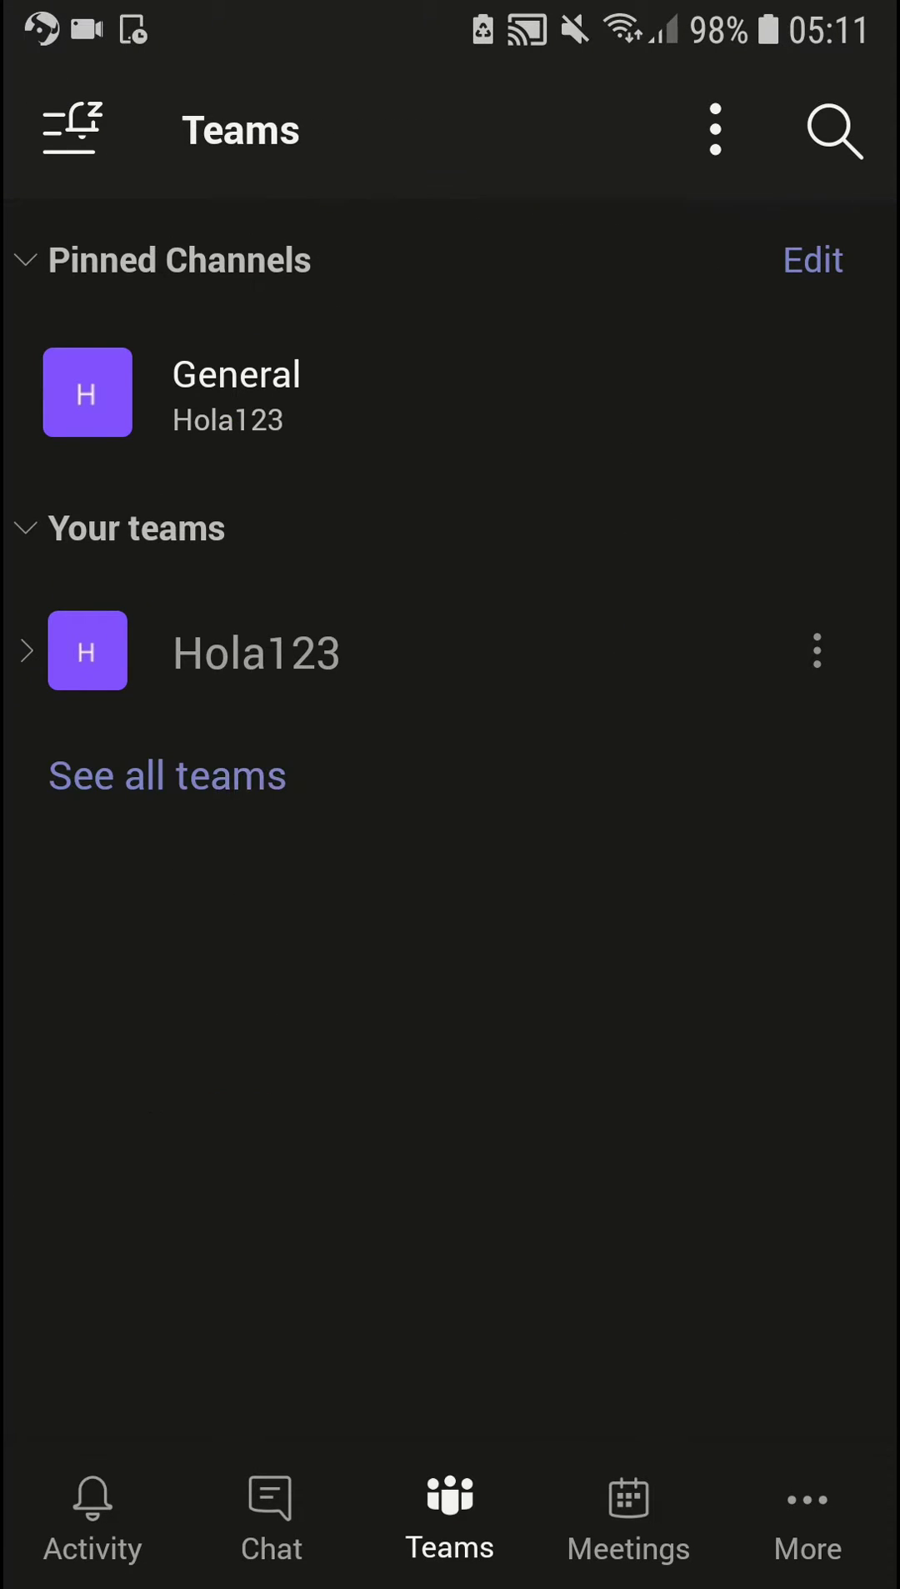
{"action": "left_click", "coordinate": [81, 564]}
{"action": "left_click", "coordinate": [57, 524]}
{"action": "left_click", "coordinate": [817, 650]}
Dismiss the Hola123 options and open the pinned General channel's posts
{"action": "left_click_drag", "start_coordinate": [737, 1233], "coordinate": [744, 1043]}
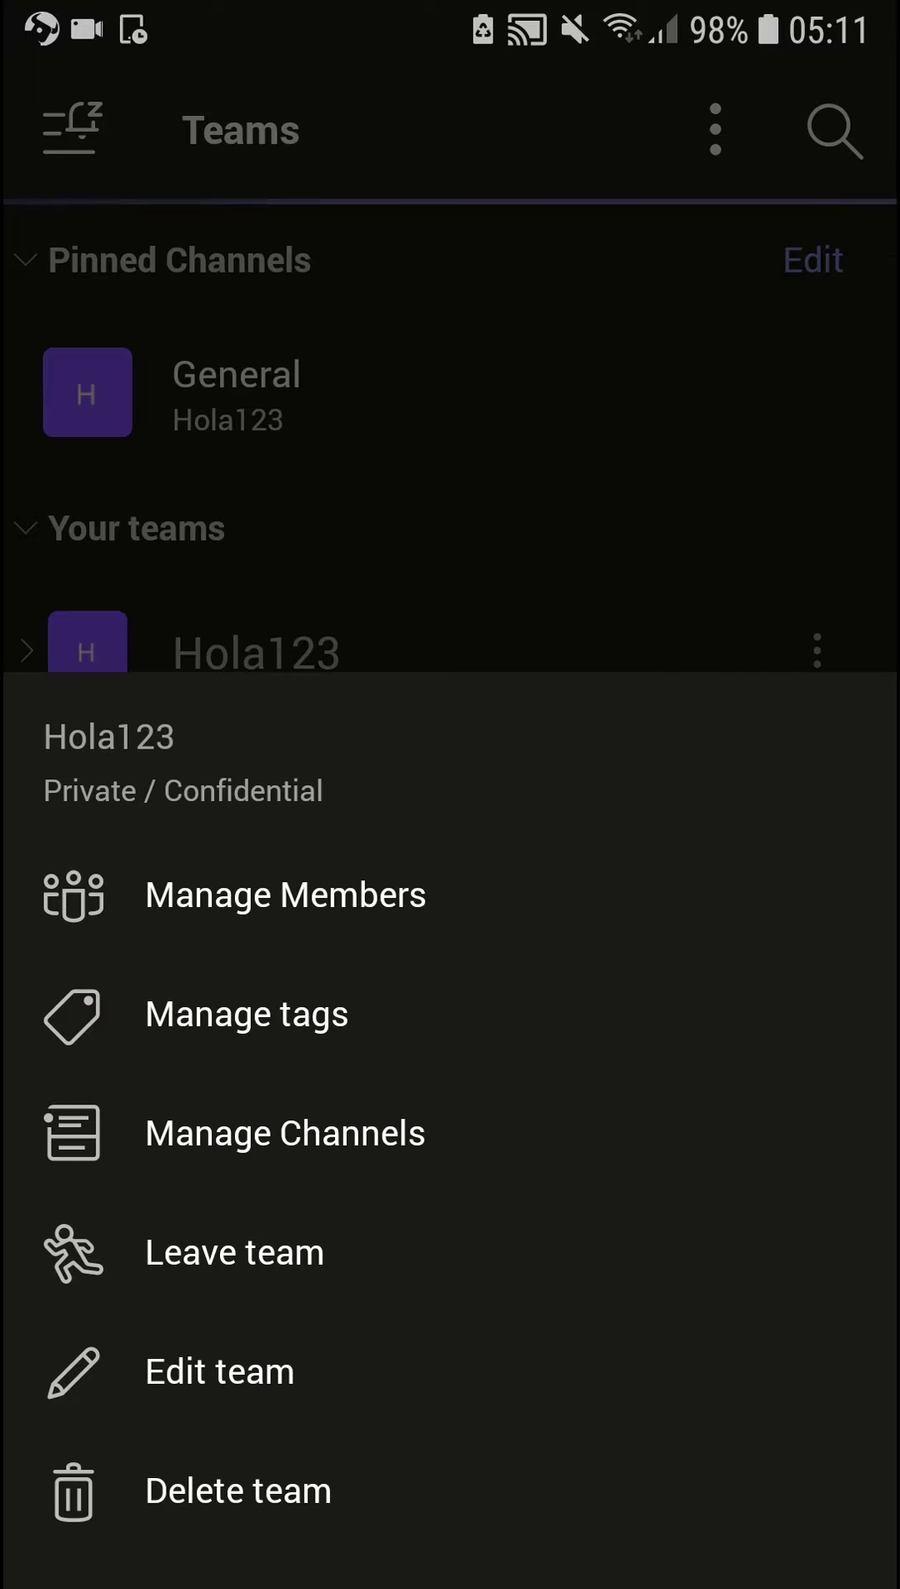
{"action": "left_click", "coordinate": [712, 467]}
{"action": "left_click", "coordinate": [810, 392]}
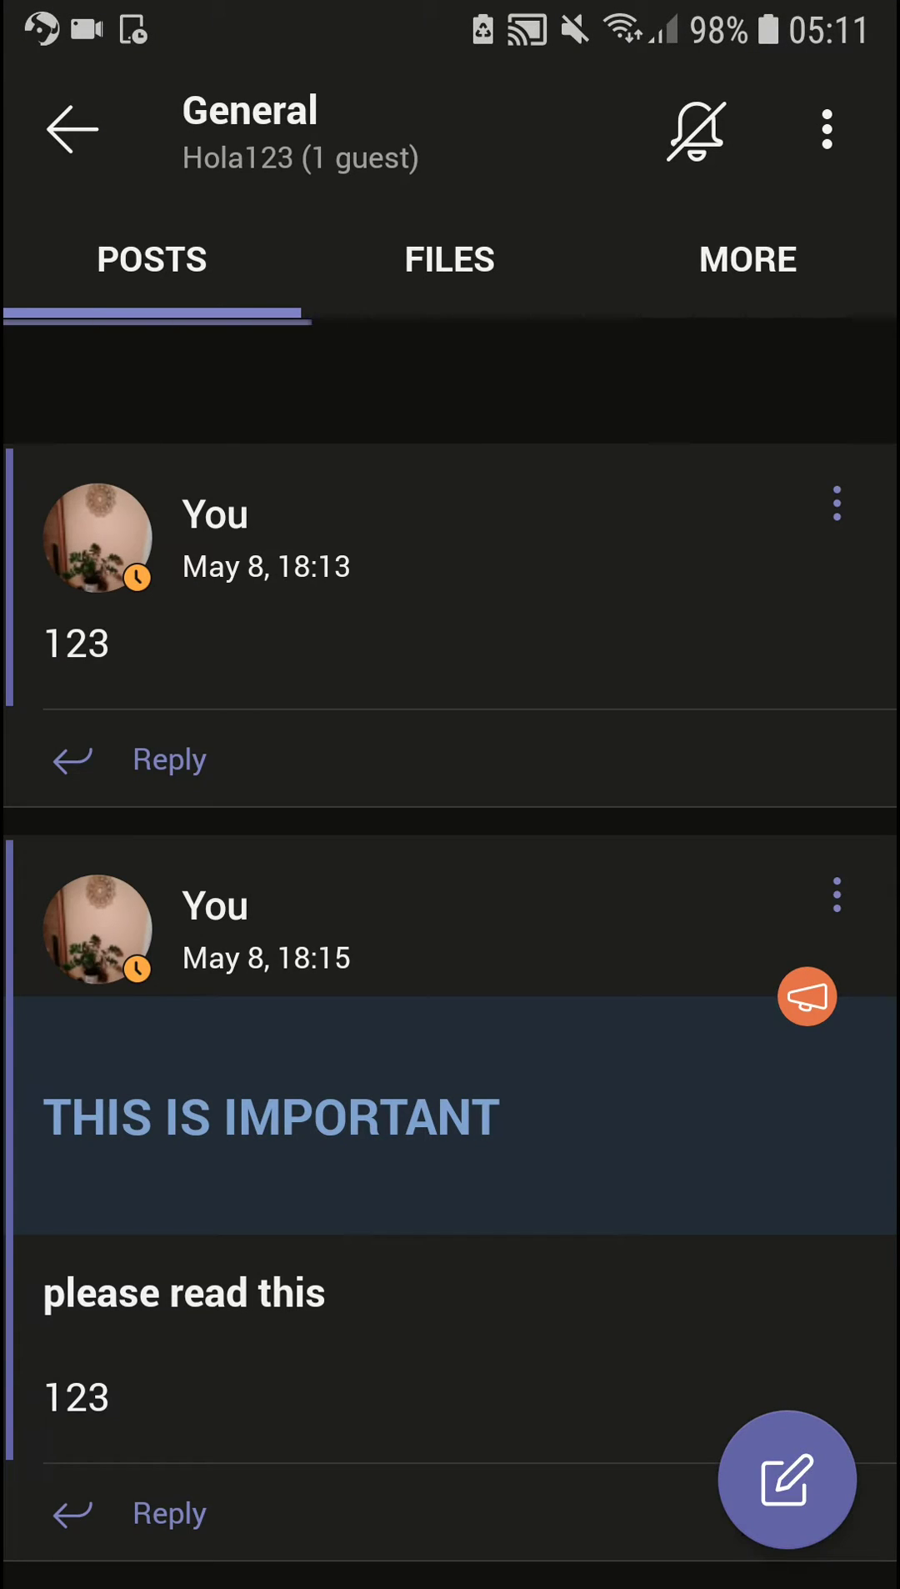
Return to the Teams list and cancel the Unpin channel prompt for General
{"action": "key", "text": "Escape"}
{"action": "left_click", "coordinate": [802, 269]}
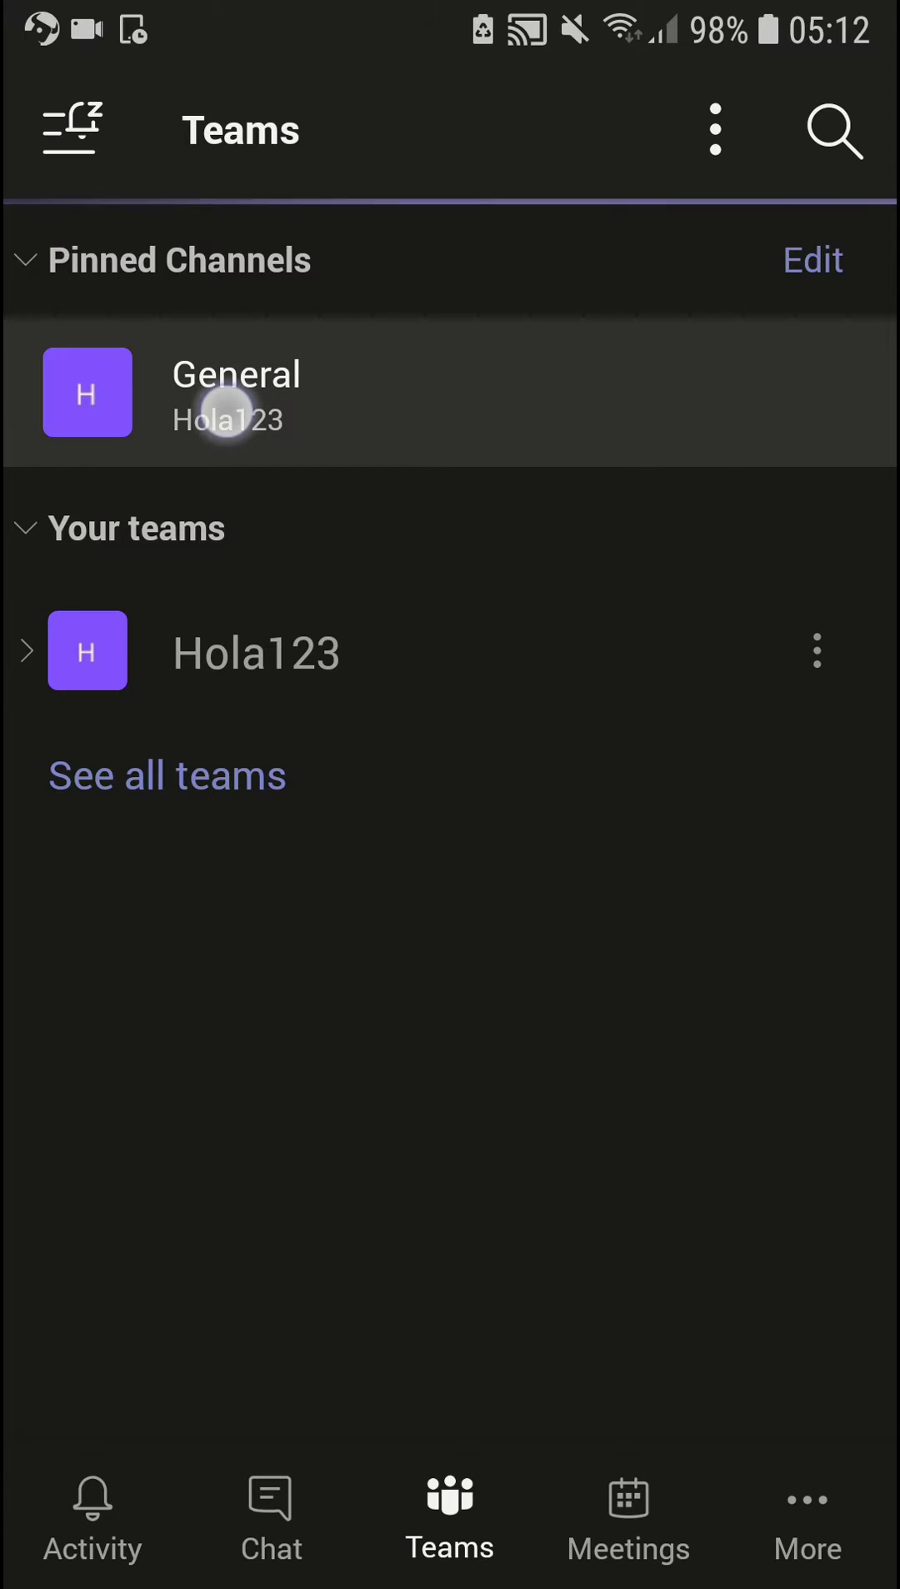
{"action": "left_click_drag", "start_coordinate": [366, 1478], "coordinate": [366, 1576]}
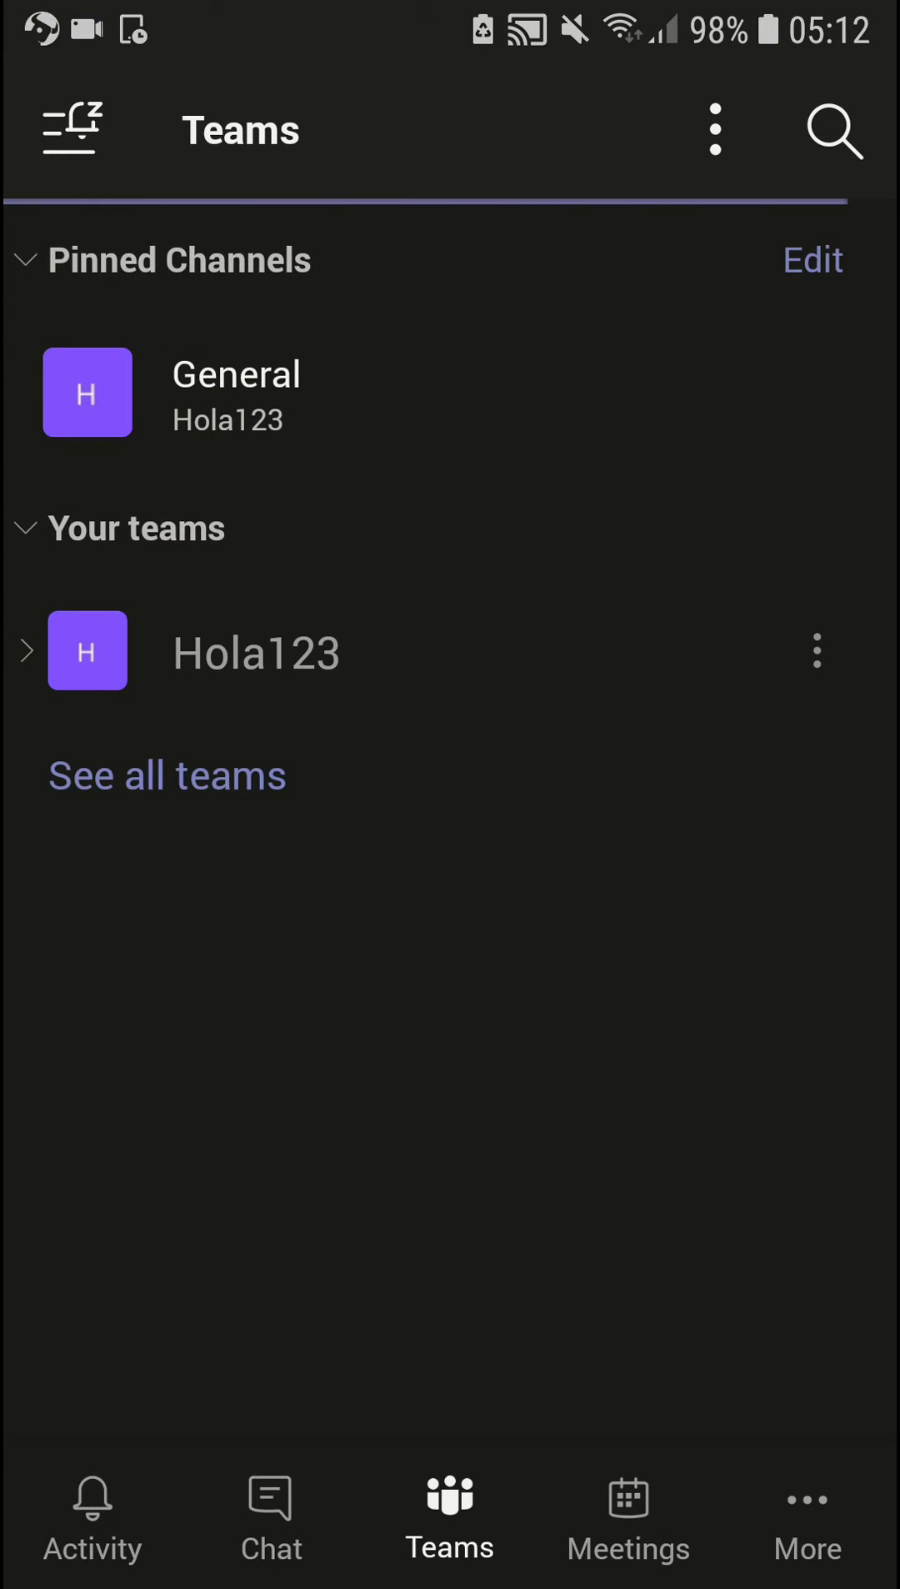
Unpin General, expand Hola123 to list General, 1 and yes sir, and view General
{"action": "left_click", "coordinate": [353, 681]}
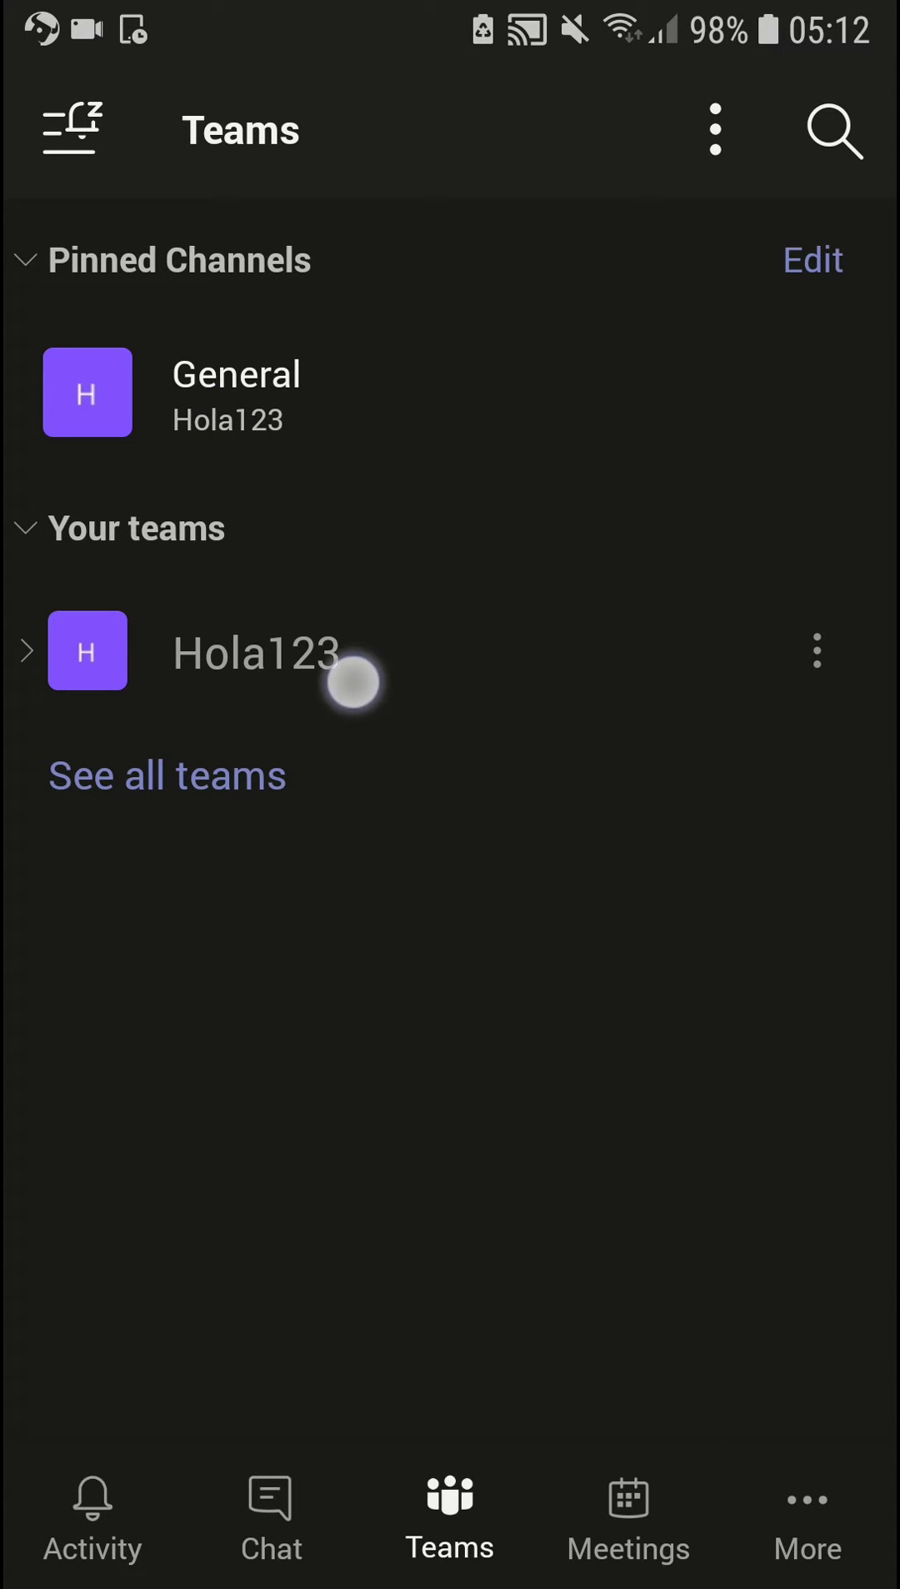
{"action": "left_click", "coordinate": [333, 303]}
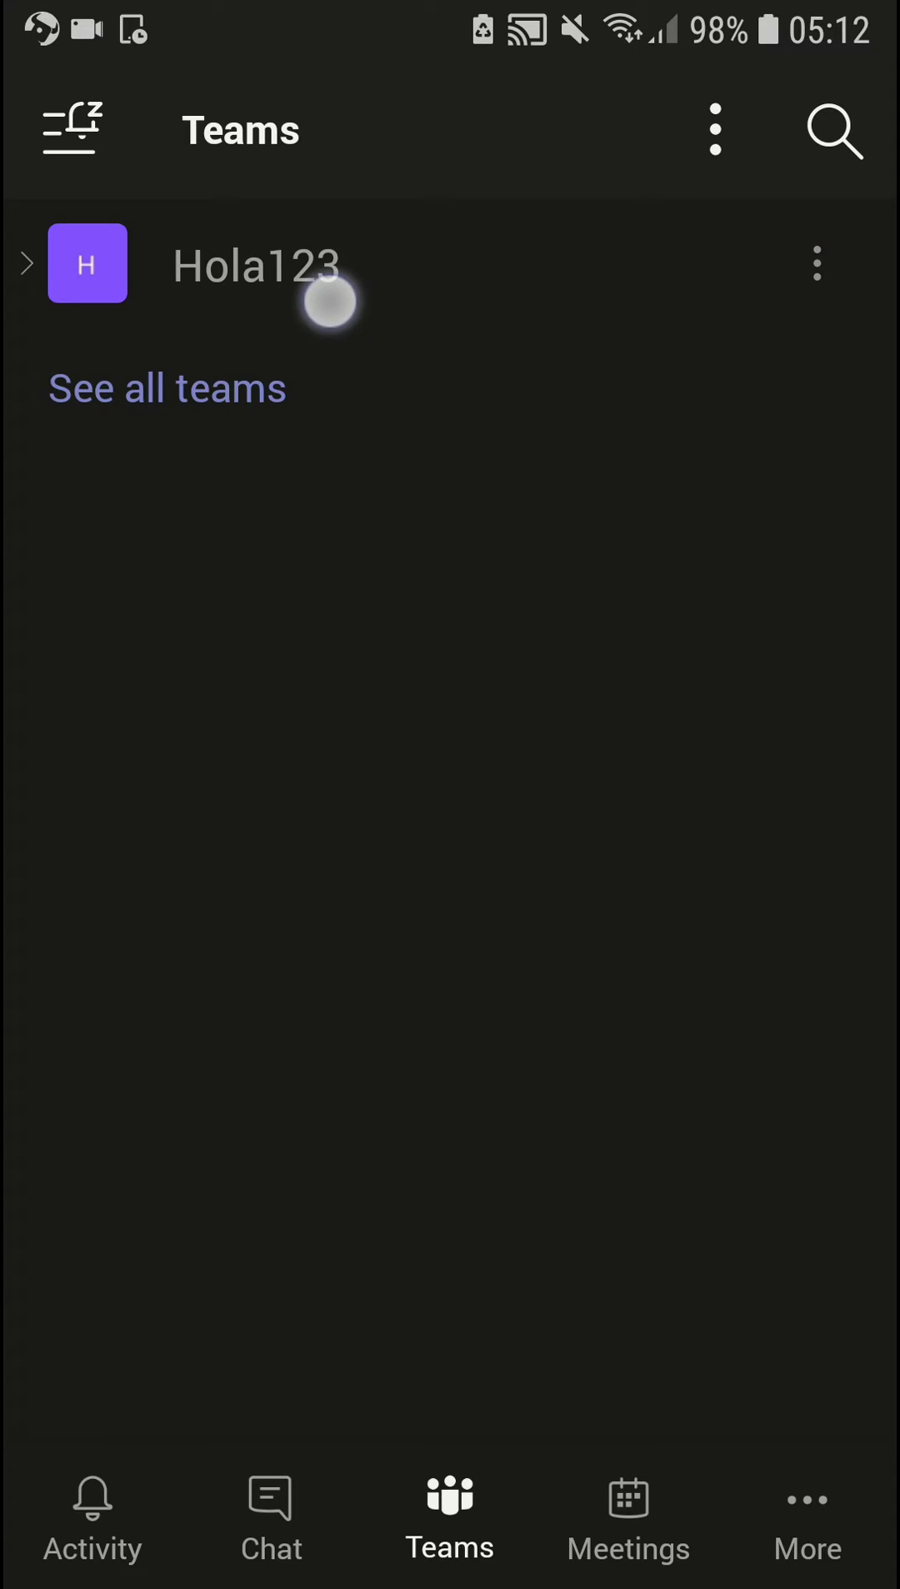
{"action": "left_click", "coordinate": [277, 429]}
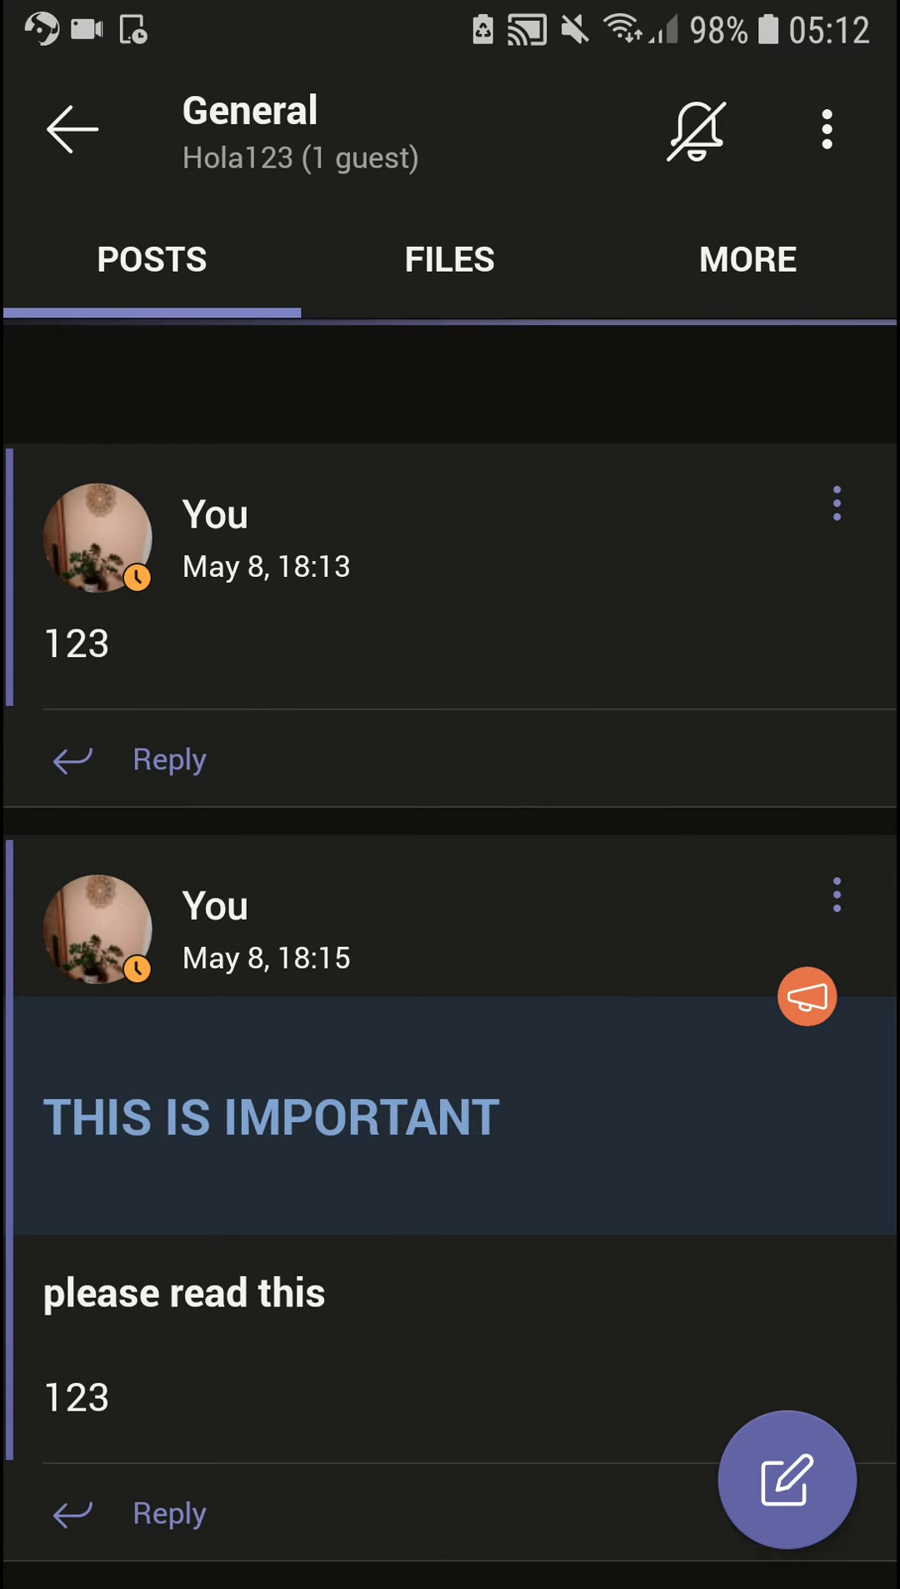
{"action": "key", "text": "Escape"}
{"action": "left_click", "coordinate": [227, 267]}
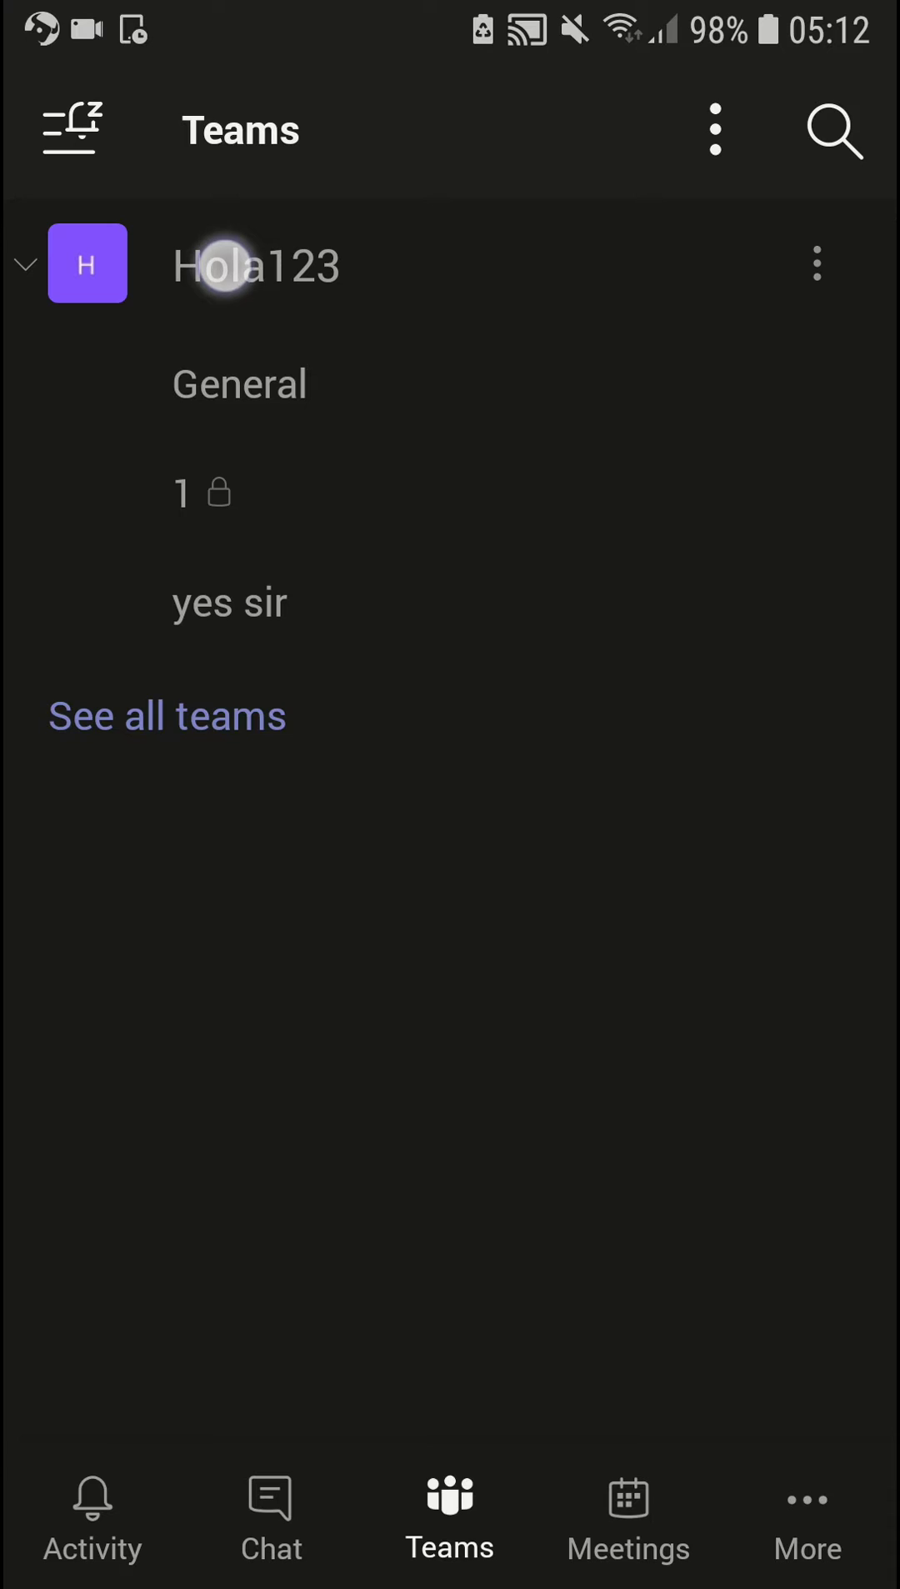
View the Hola123 team's empty Manage tags page and return to the Teams list
{"action": "left_click", "coordinate": [817, 263]}
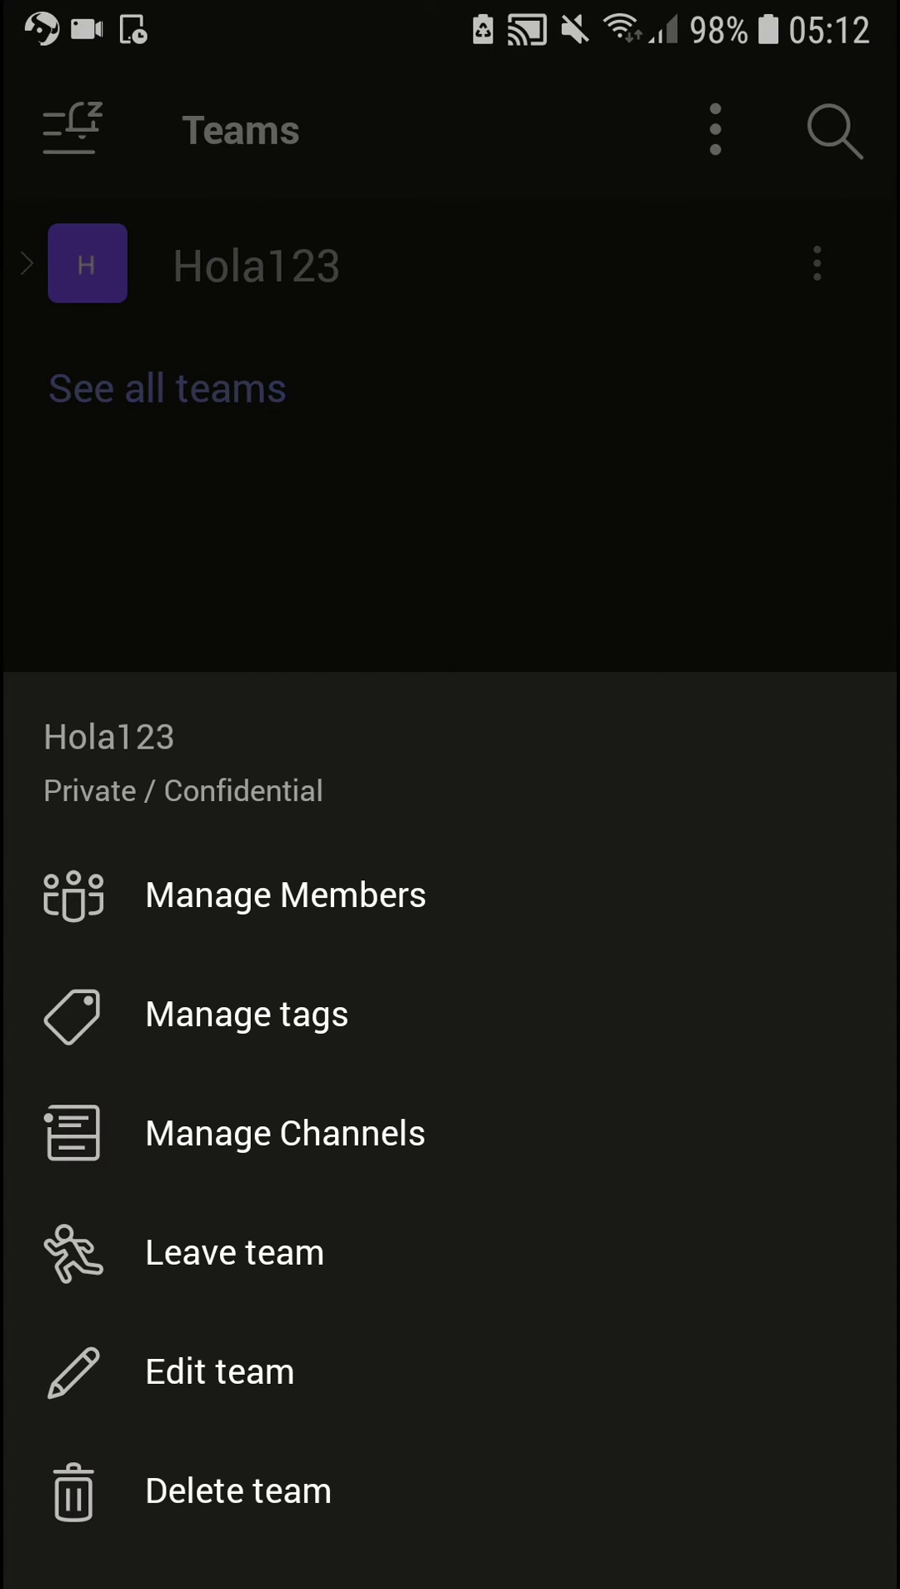
{"action": "left_click", "coordinate": [506, 1040]}
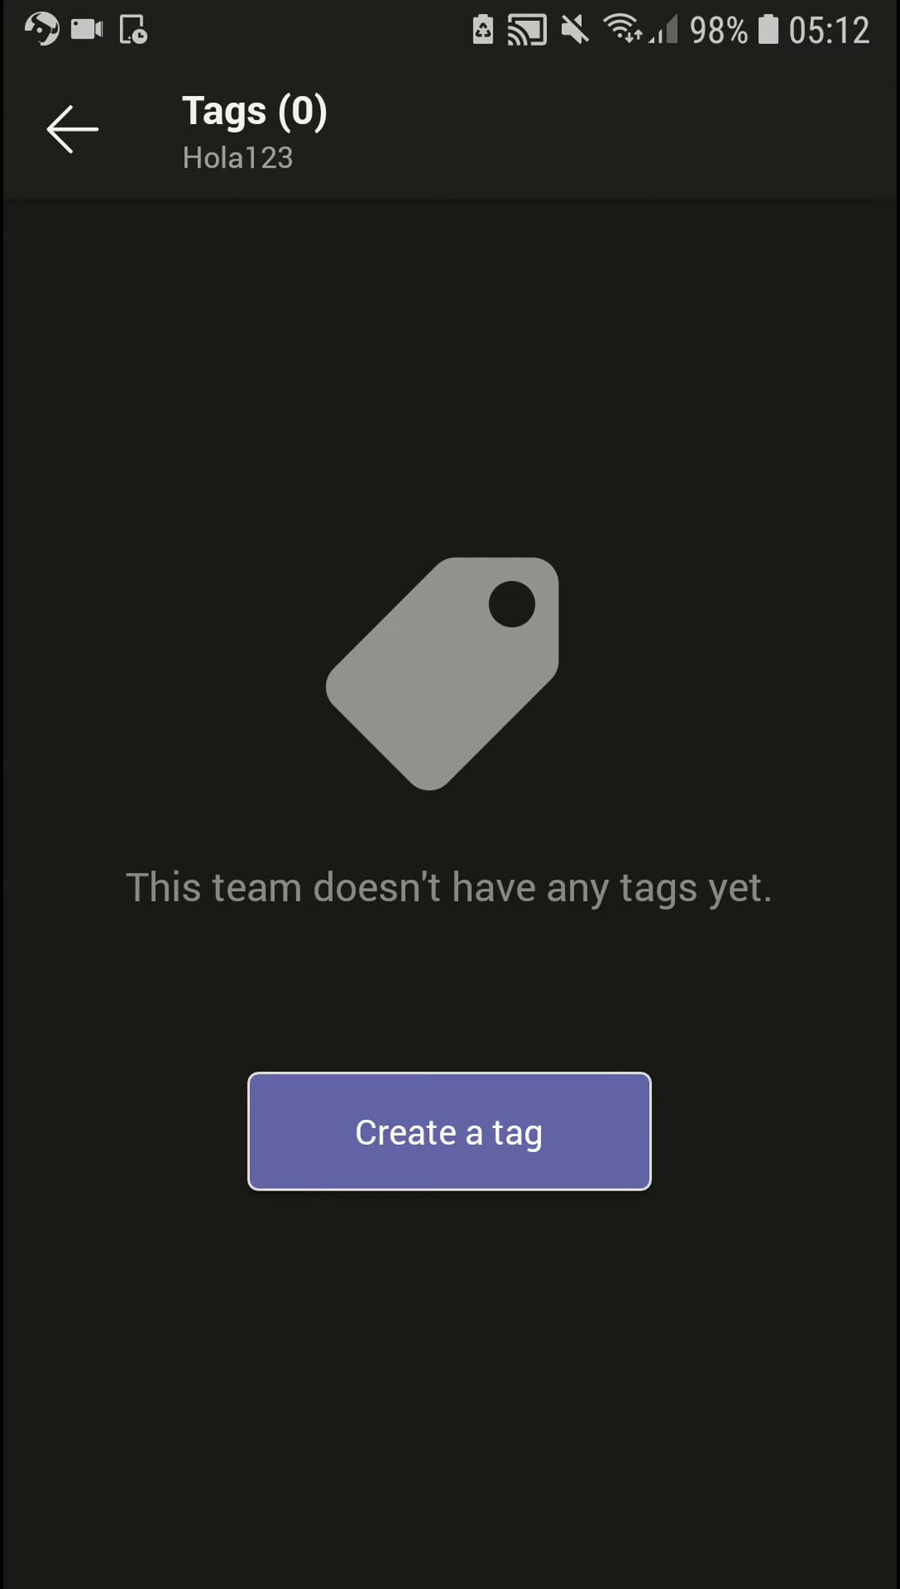
{"action": "key", "text": "Escape"}
{"action": "left_click", "coordinate": [716, 129]}
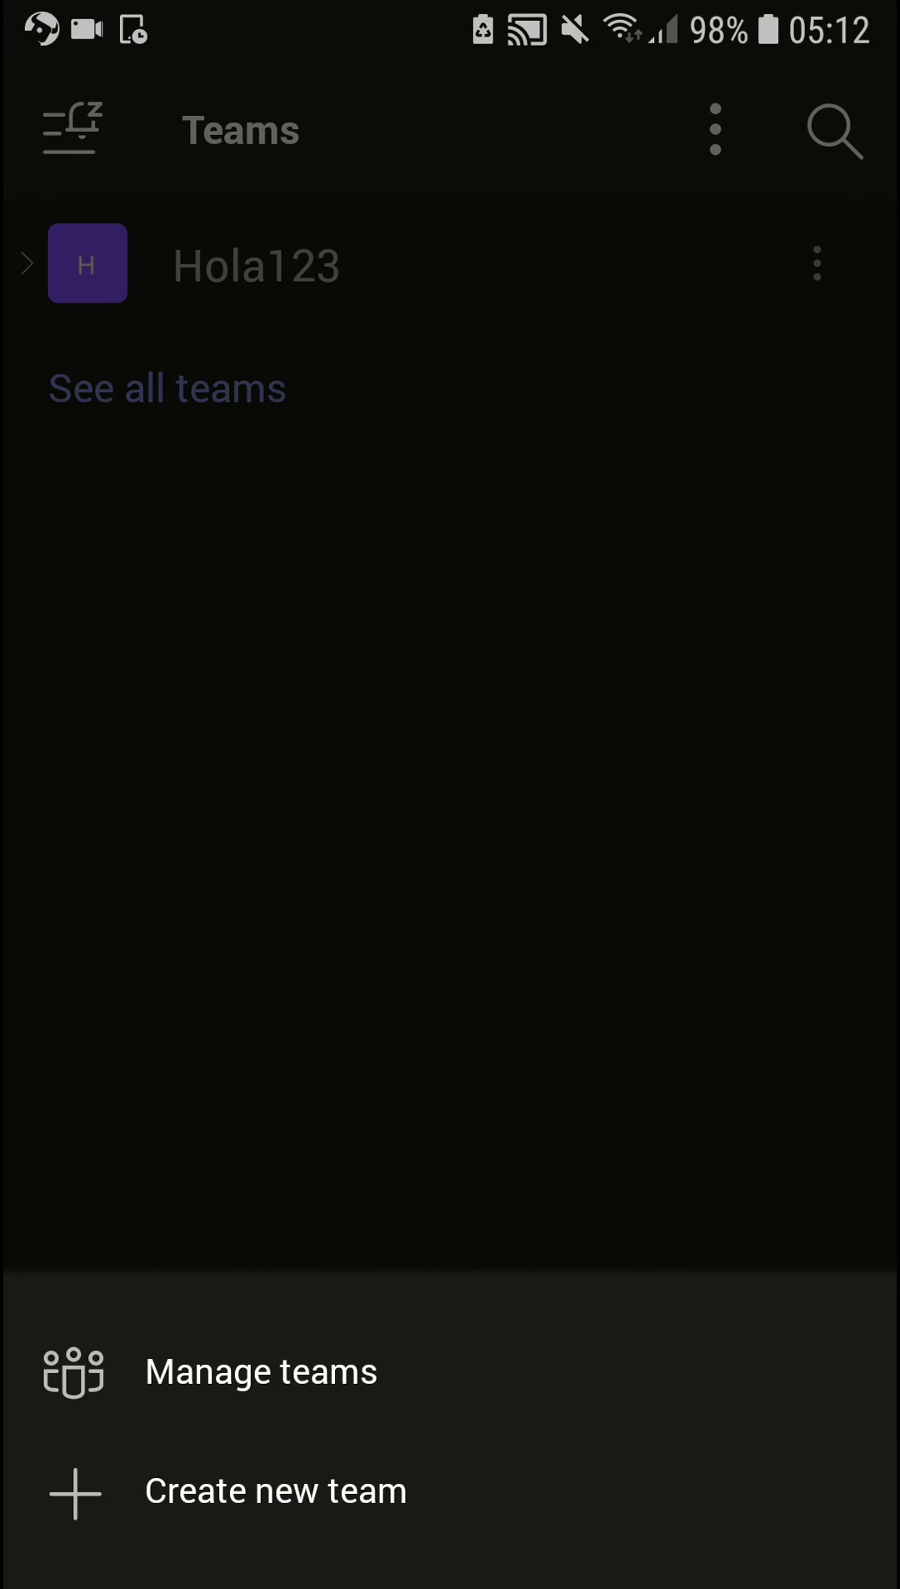
{"action": "left_click", "coordinate": [758, 1365]}
{"action": "left_click", "coordinate": [82, 446]}
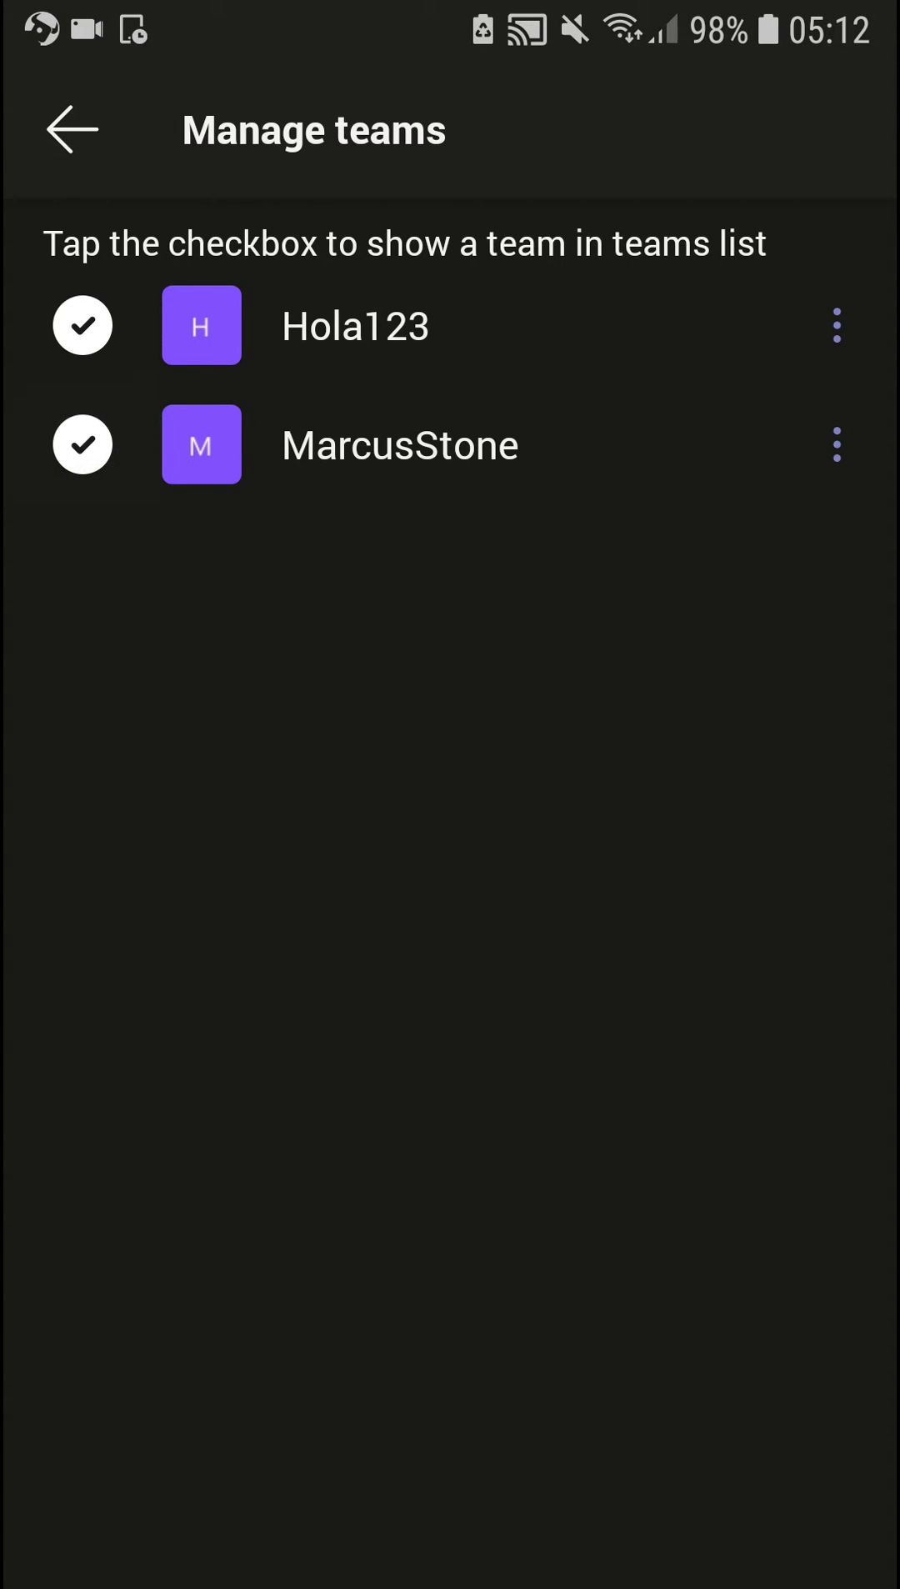
{"action": "left_click", "coordinate": [837, 446]}
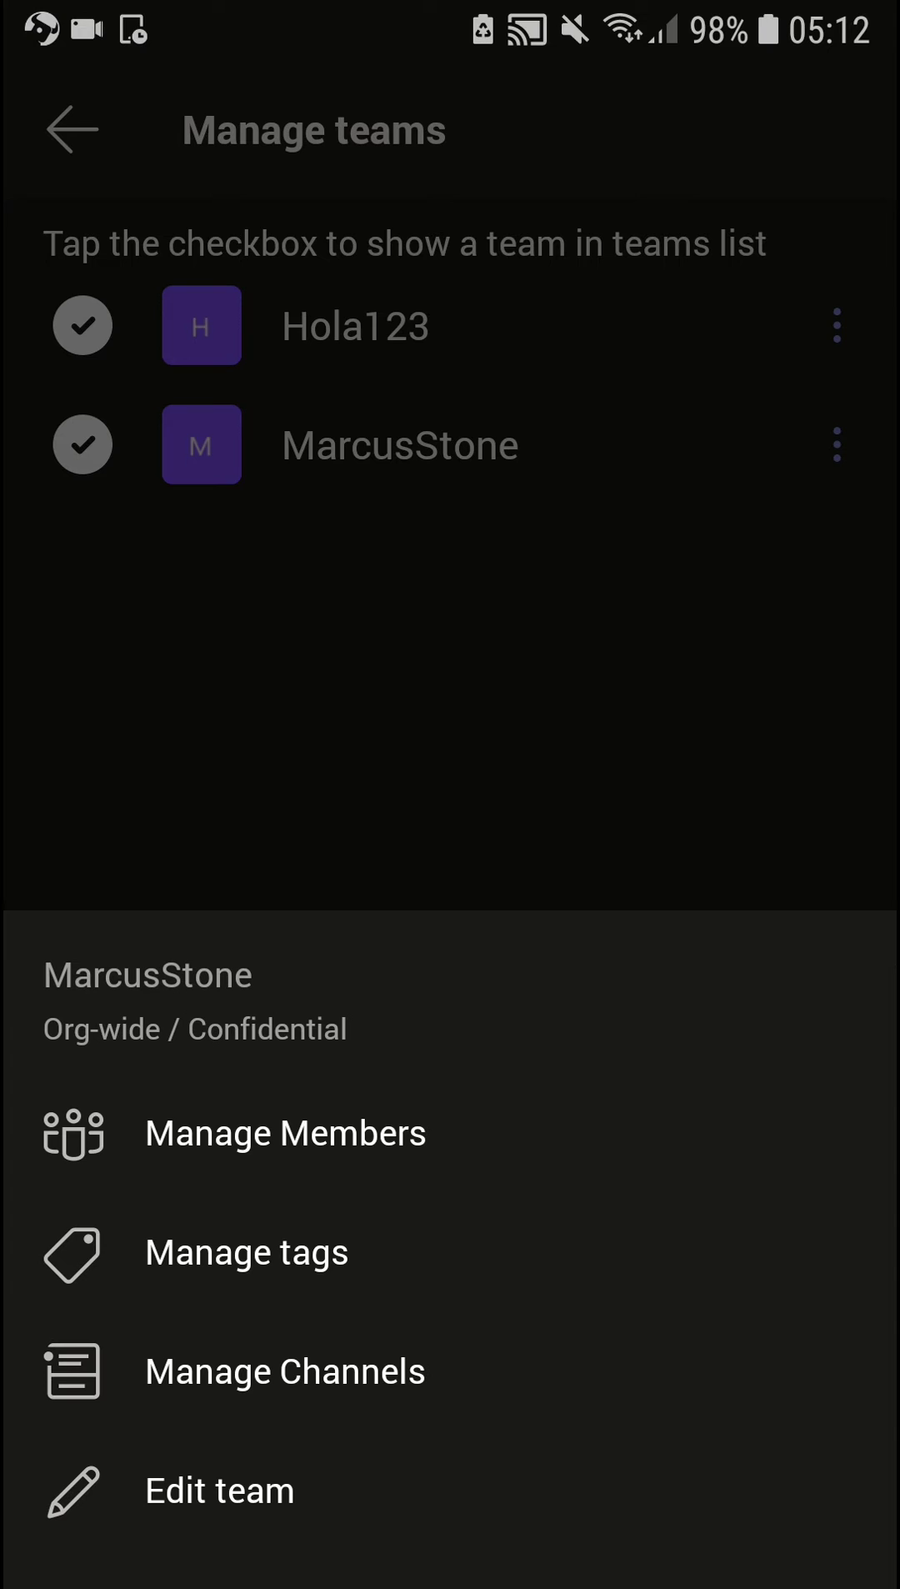
{"action": "left_click", "coordinate": [712, 1532]}
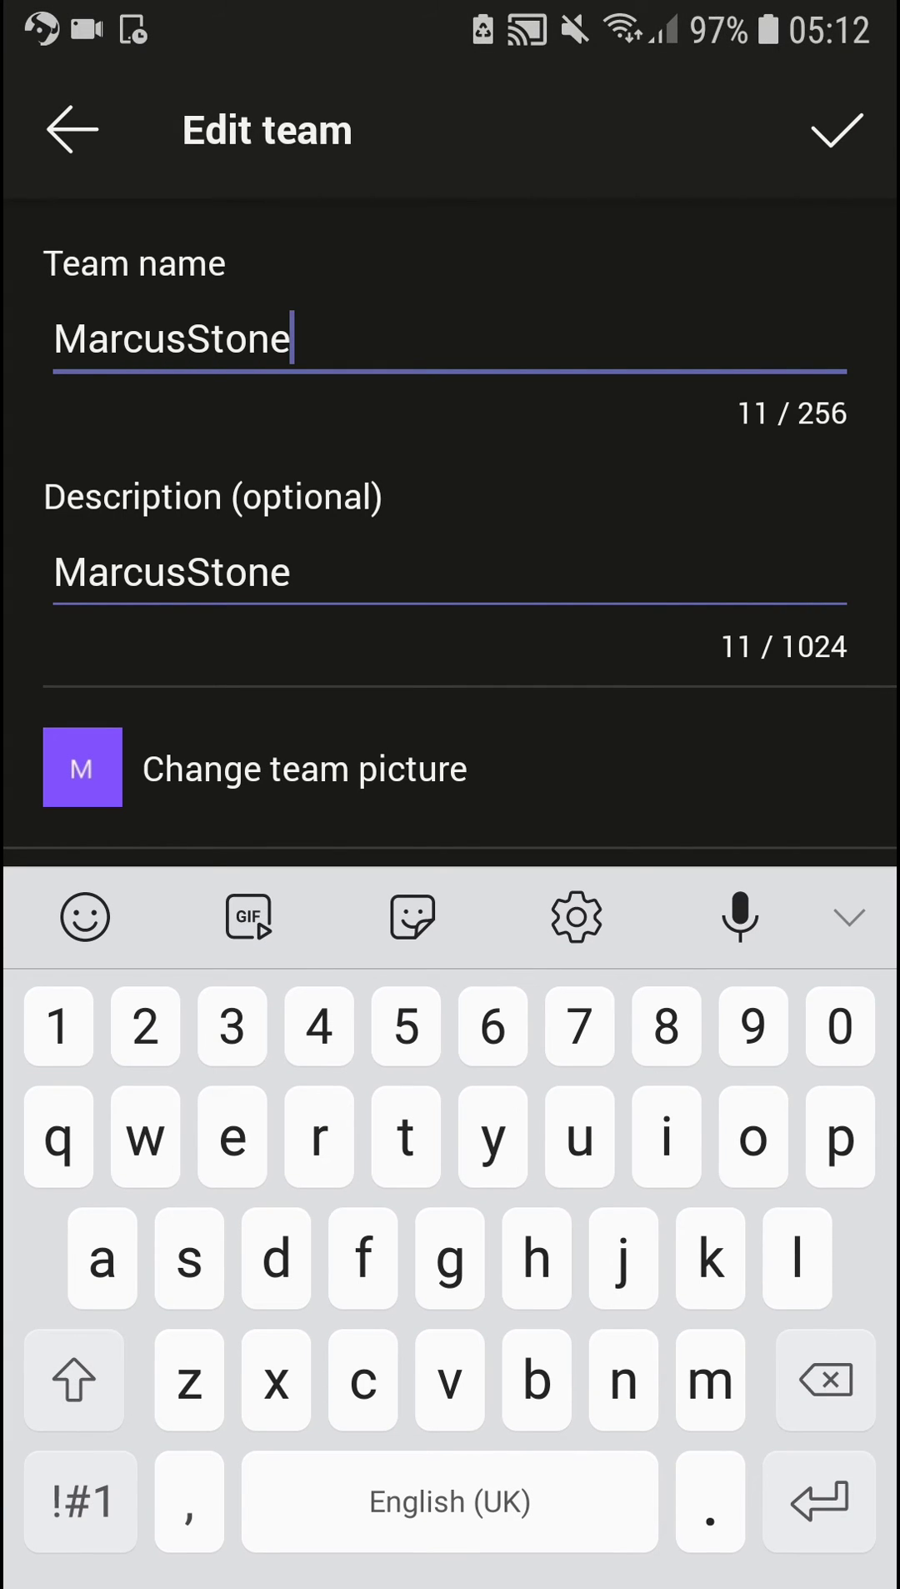
{"action": "key", "text": "Escape"}
{"action": "key", "text": "Escape"}
{"action": "key", "text": "Escape"}
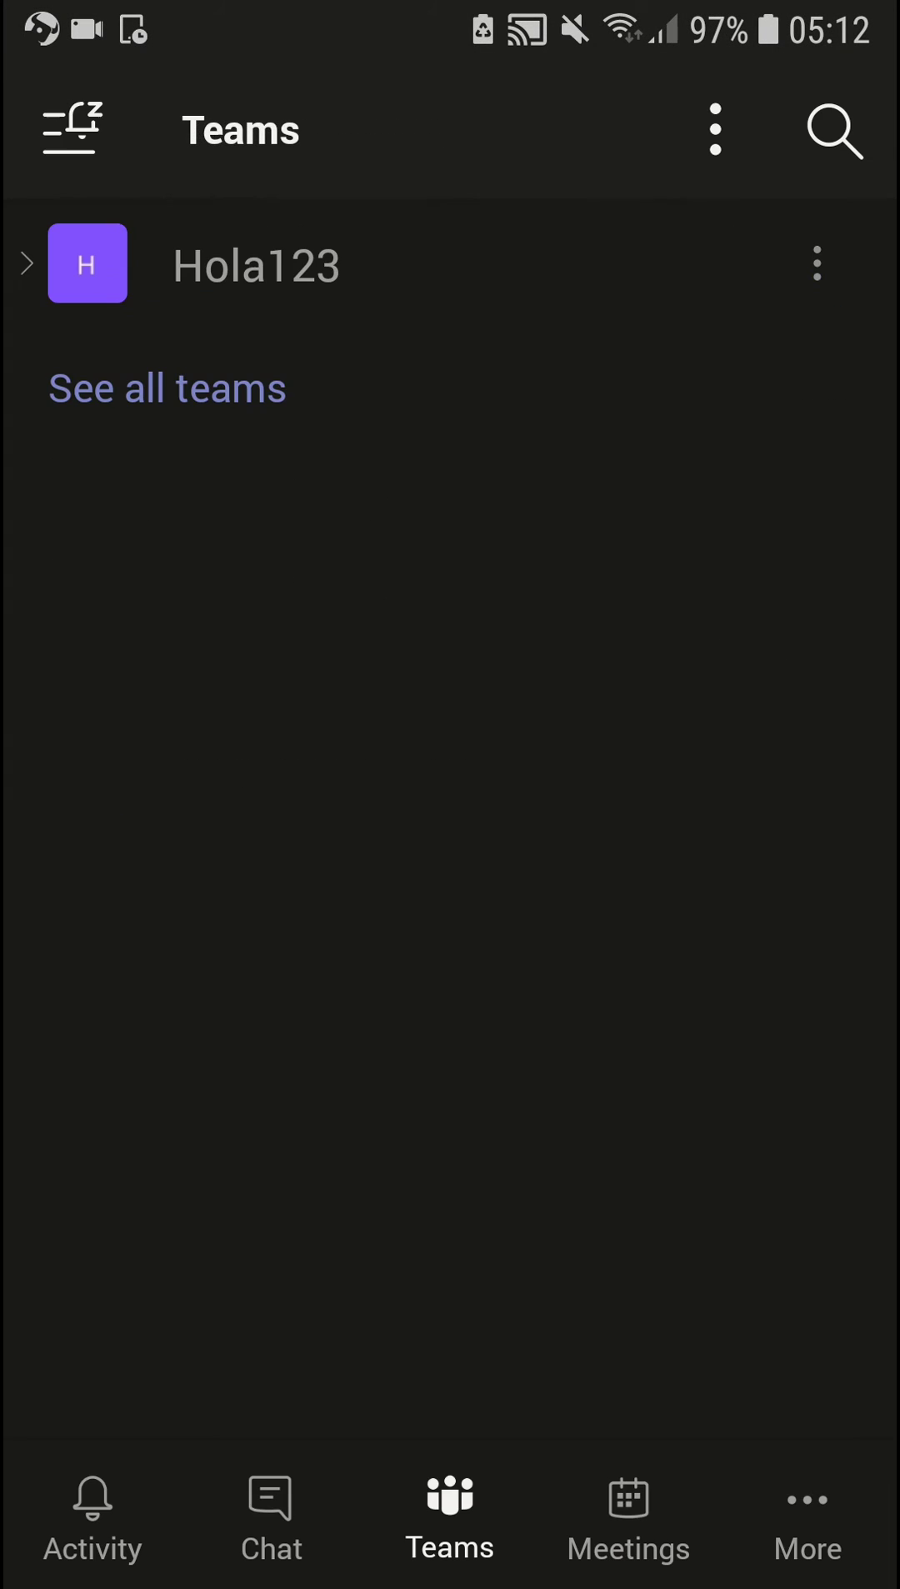
{"action": "left_click", "coordinate": [56, 292]}
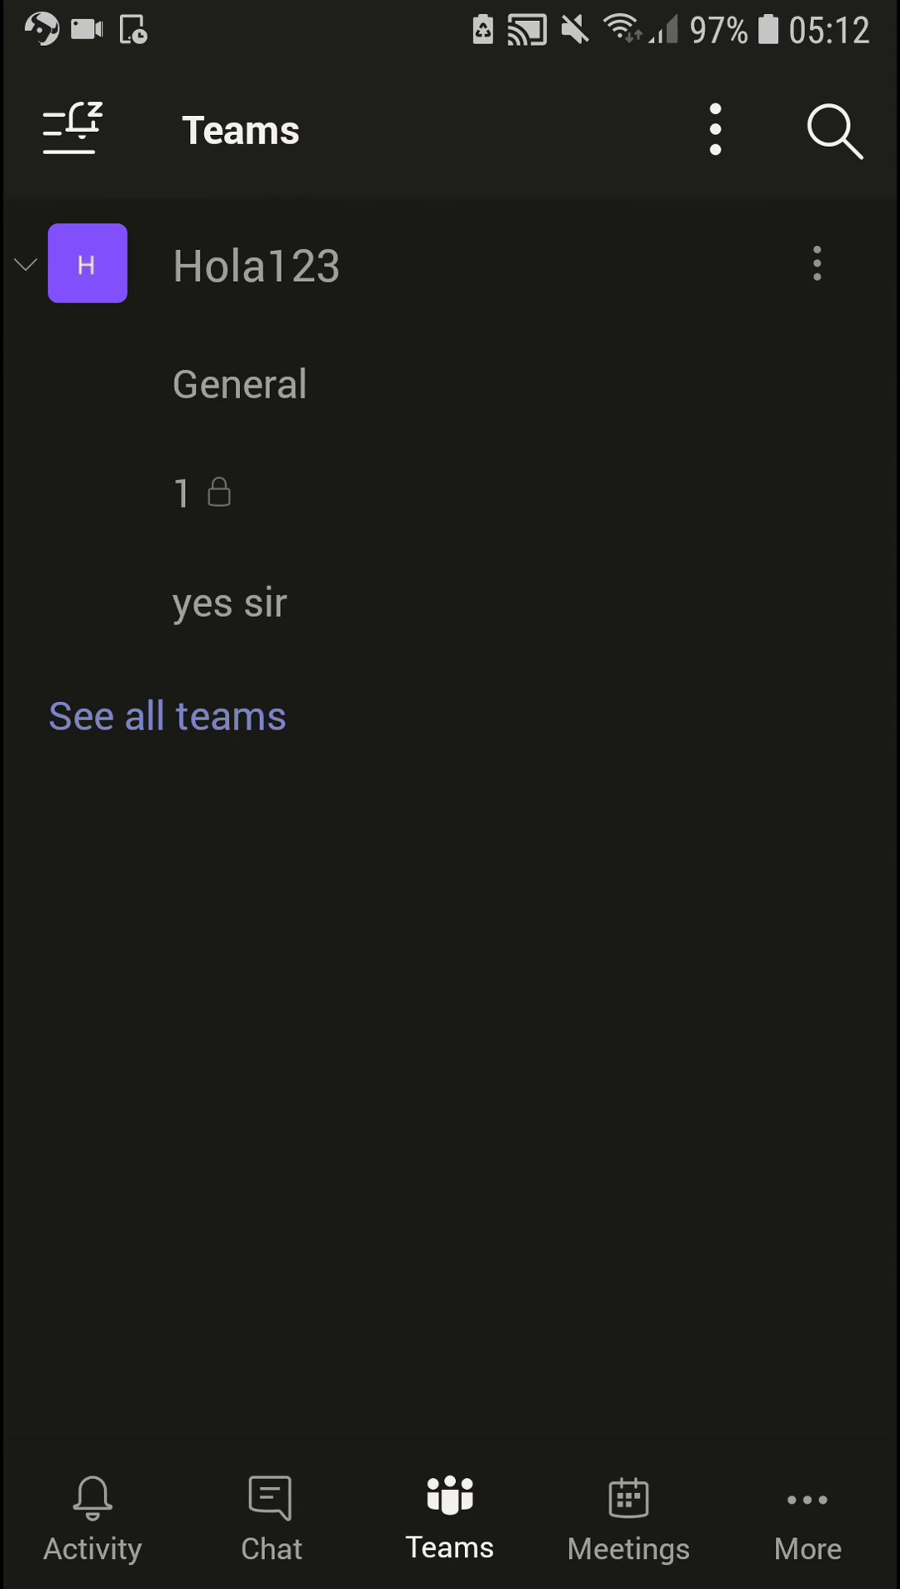
{"action": "left_click_drag", "start_coordinate": [467, 342], "coordinate": [504, 1011]}
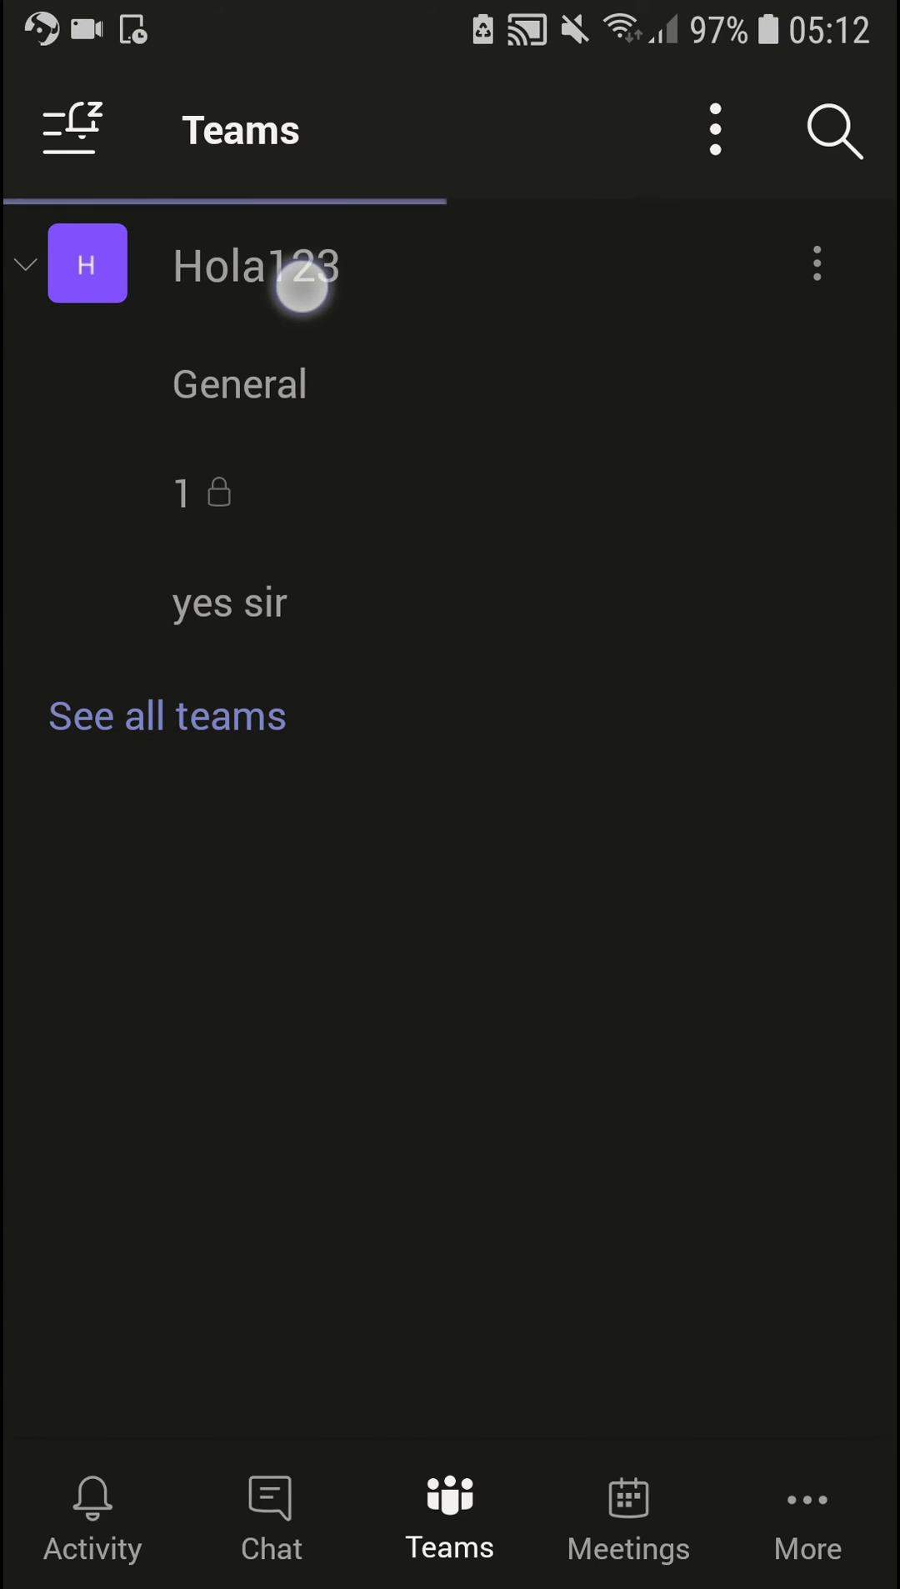
{"action": "left_click", "coordinate": [302, 287]}
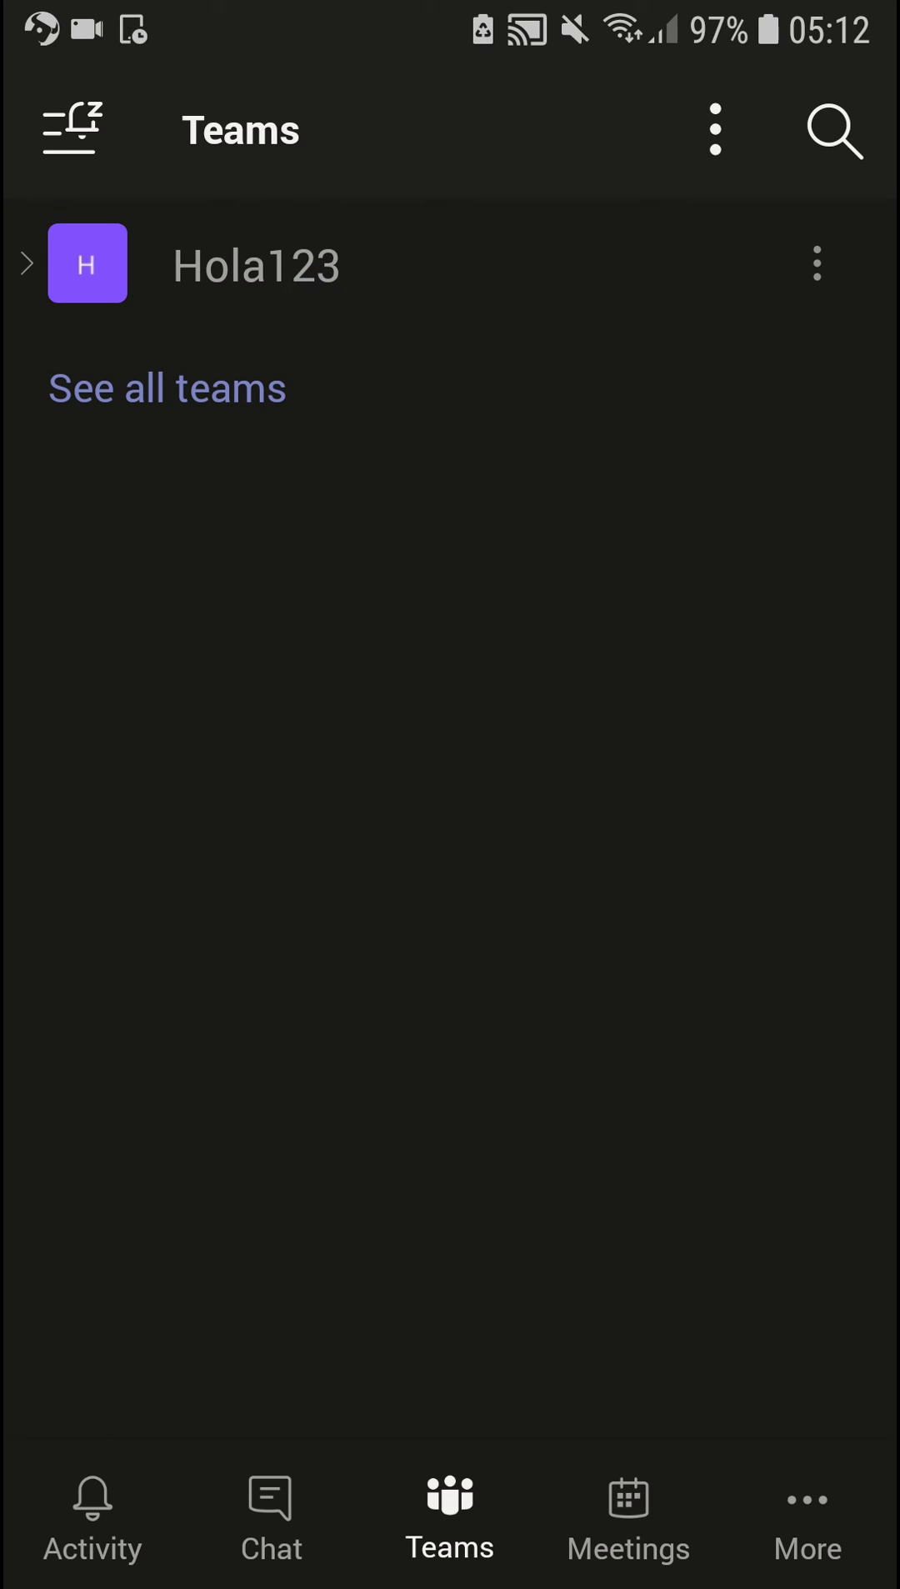